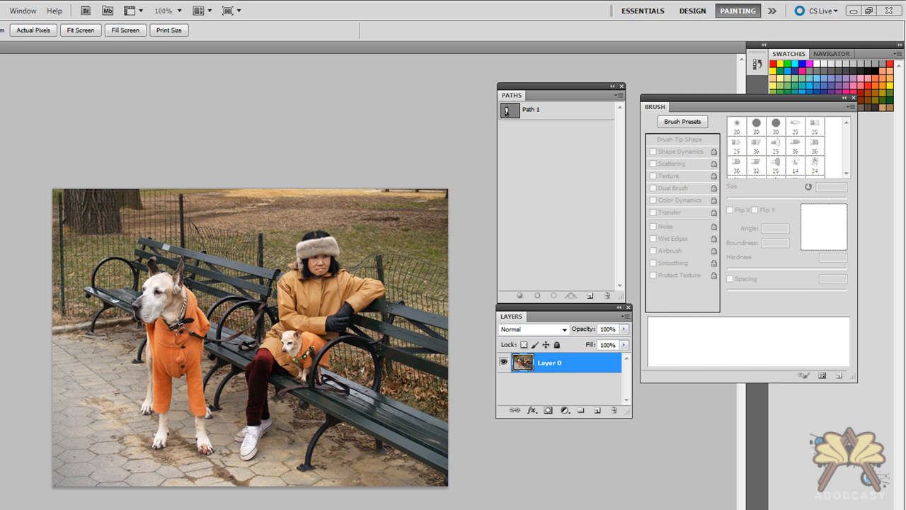
Step: Load Path 1 as a selection, remove the large dog with a Content-Aware fill at 100% opacity, and deselect
key("v")
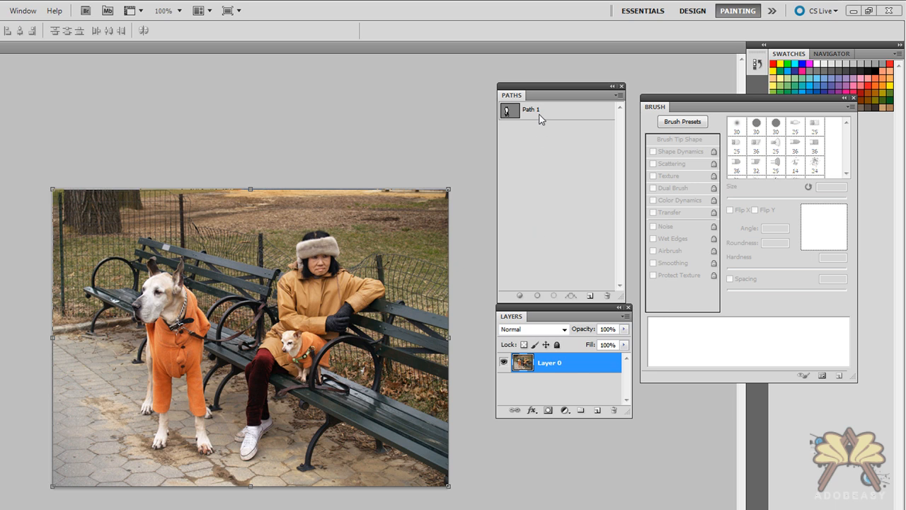
left_click_drag(540, 111, 588, 284)
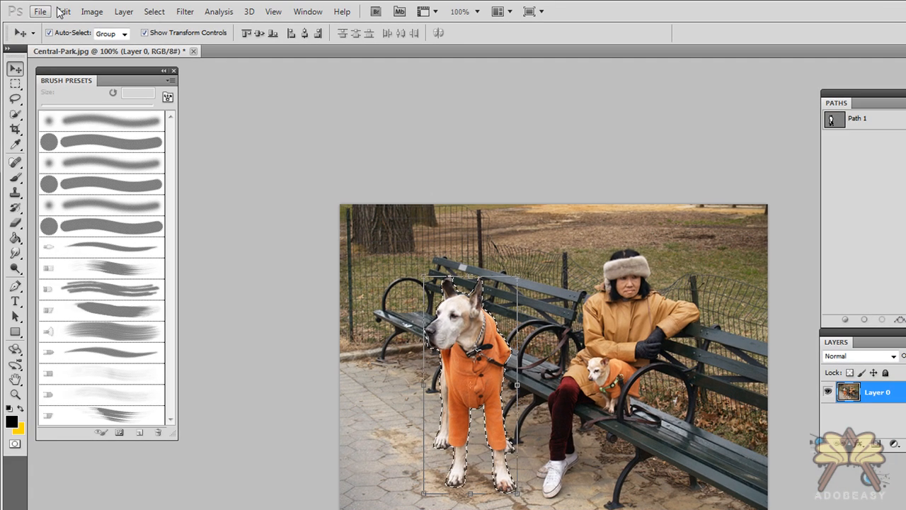
left_click(63, 12)
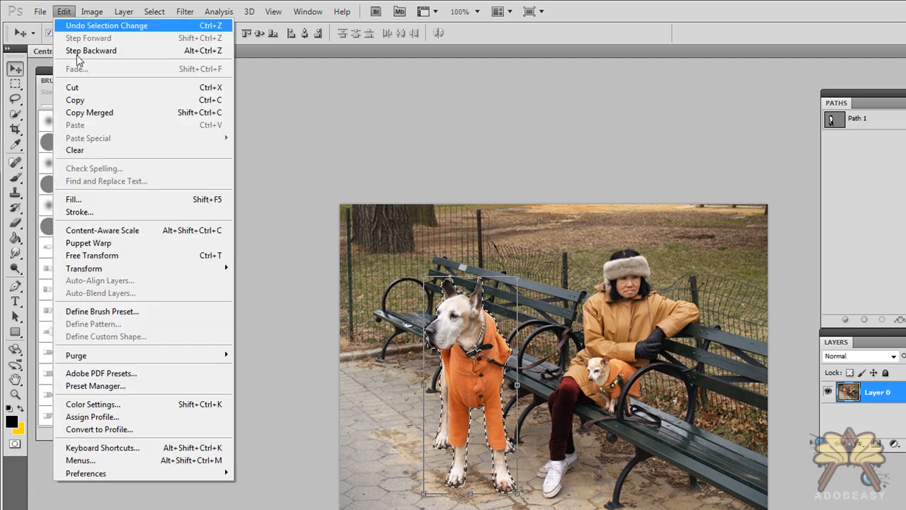
left_click(143, 199)
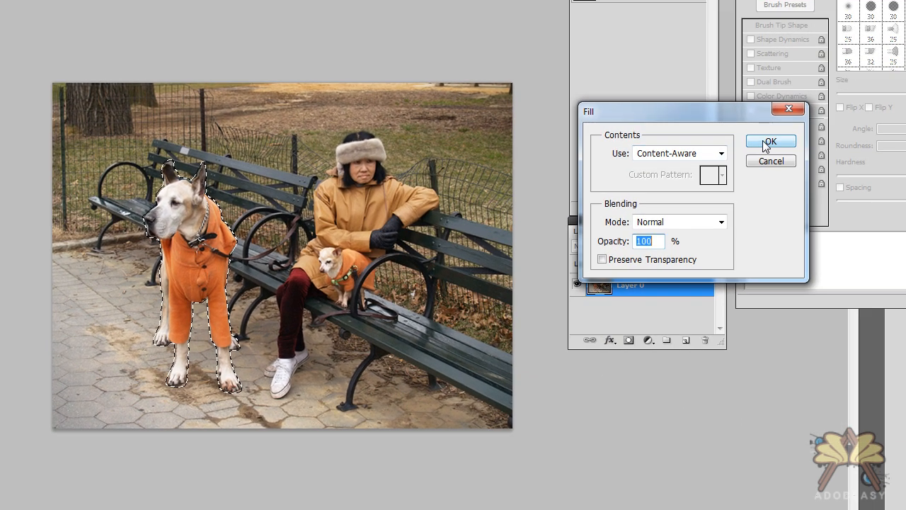
left_click(765, 142)
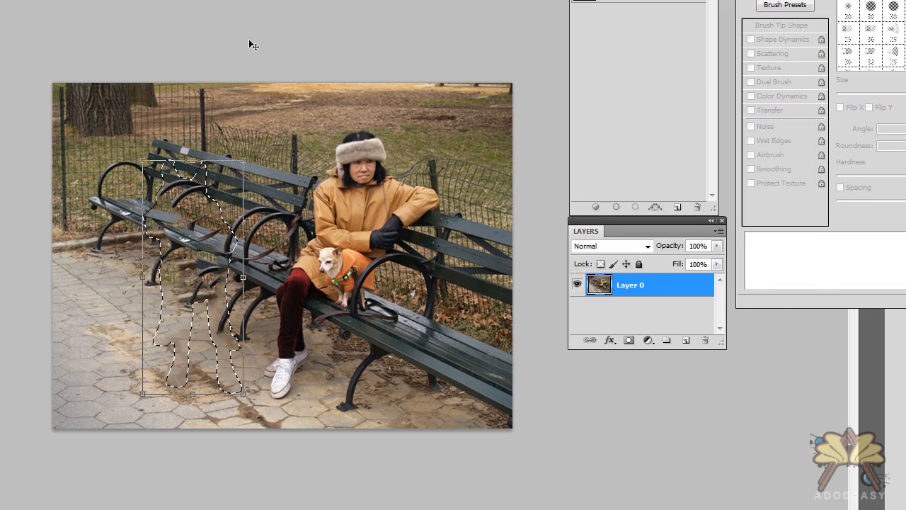
key("v")
key("ctrl+d")
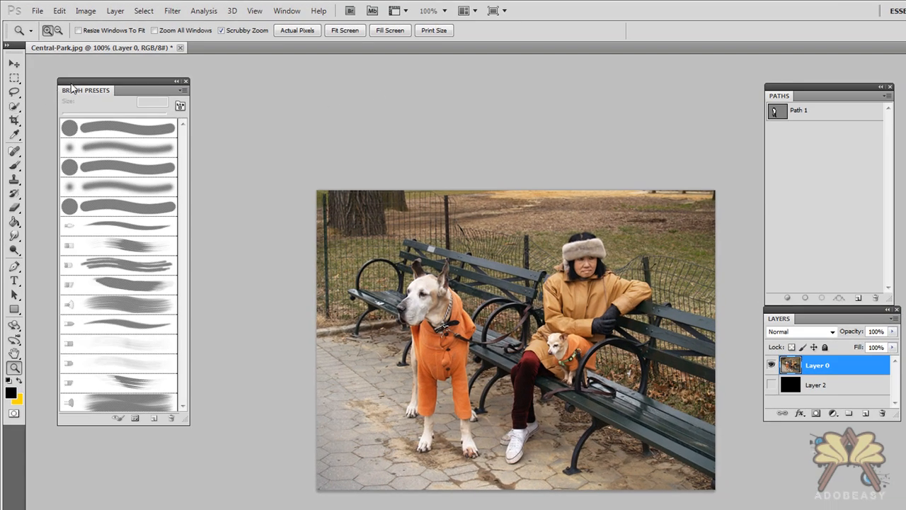
Step: Activate the Brush tool with a flat bristle preset and reposition the Brush Presets panel clear of the bristle preview
left_click_drag(99, 91, 131, 90)
left_click(15, 166)
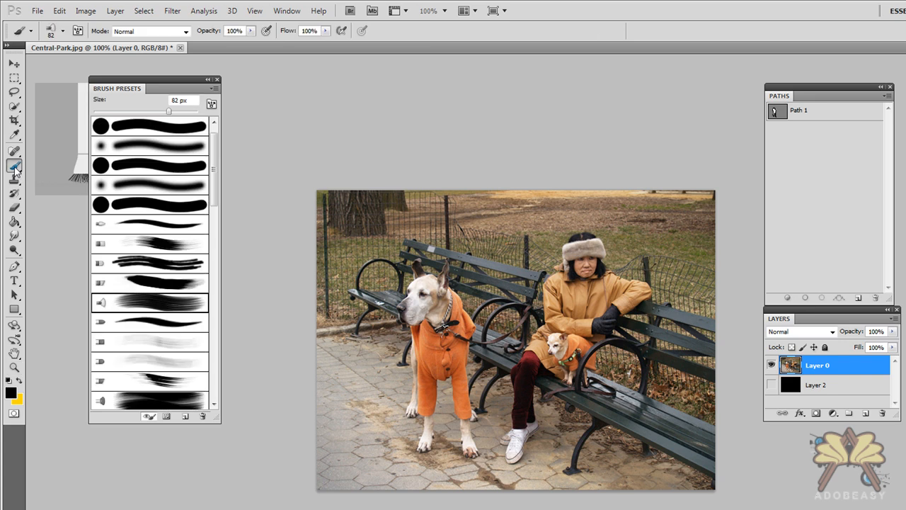
mouse_move(213, 185)
left_mouse_down()
mouse_move(212, 214)
mouse_move(215, 124)
left_mouse_up()
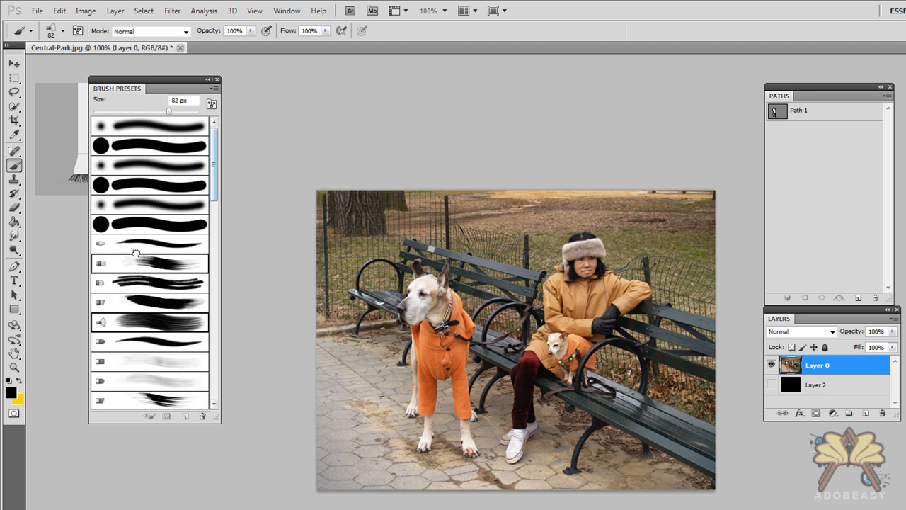
left_click_drag(141, 83, 255, 70)
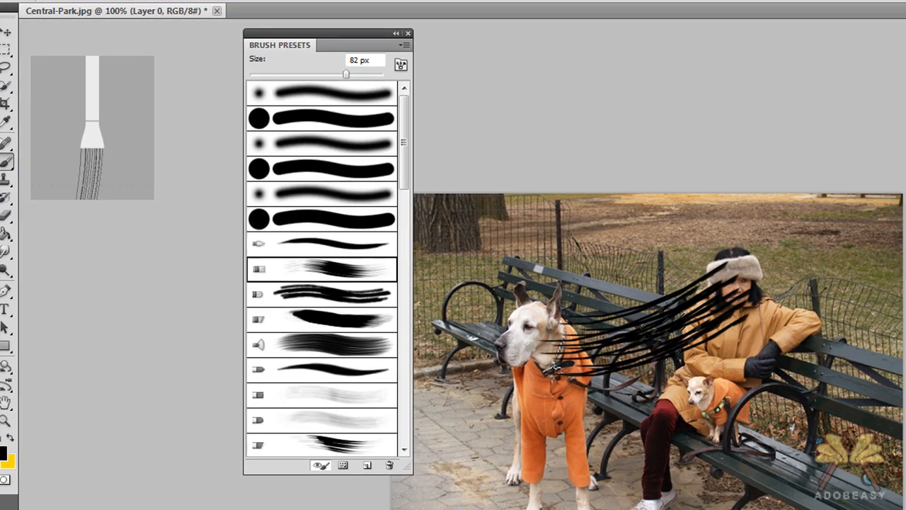
Step: Try black bristle-brush strokes across the photo and undo each of them
mouse_move(658, 321)
left_mouse_down()
mouse_move(623, 354)
mouse_move(648, 370)
mouse_move(623, 382)
mouse_move(786, 340)
mouse_move(701, 407)
left_mouse_up()
key("ctrl+z")
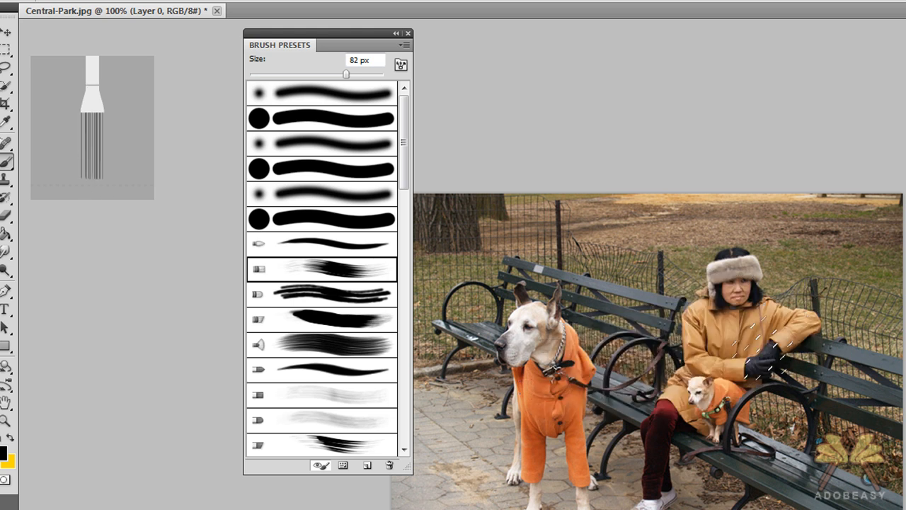
left_click_drag(336, 41, 275, 62)
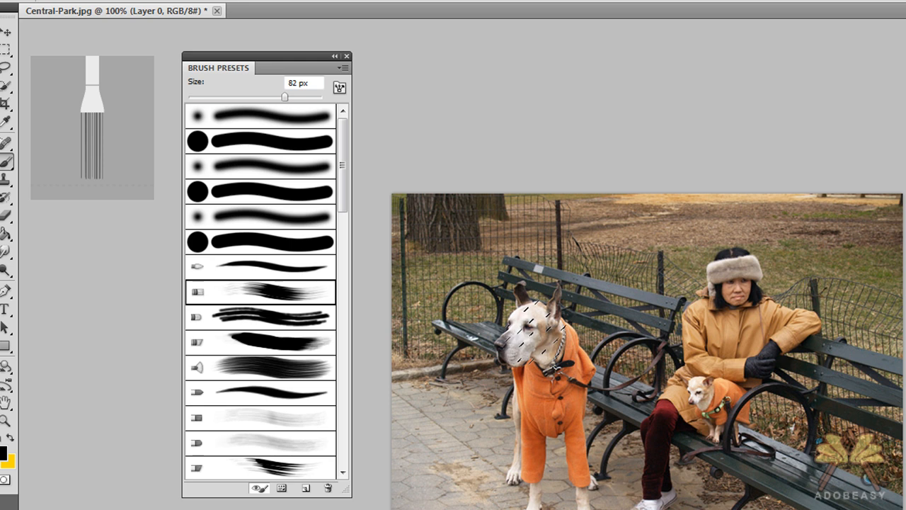
mouse_move(474, 318)
left_mouse_down()
mouse_move(552, 319)
mouse_move(594, 252)
mouse_move(467, 279)
mouse_move(545, 283)
mouse_move(605, 244)
mouse_move(506, 276)
mouse_move(641, 234)
mouse_move(619, 308)
mouse_move(655, 276)
mouse_move(549, 354)
mouse_move(556, 361)
mouse_move(705, 333)
mouse_move(570, 376)
mouse_move(736, 325)
mouse_move(627, 350)
mouse_move(698, 255)
mouse_move(471, 315)
mouse_move(786, 241)
mouse_move(712, 284)
mouse_move(740, 265)
mouse_move(715, 277)
mouse_move(772, 219)
mouse_move(726, 280)
mouse_move(794, 273)
mouse_move(841, 248)
mouse_move(692, 292)
mouse_move(859, 246)
mouse_move(808, 276)
left_mouse_up()
key("ctrl+z")
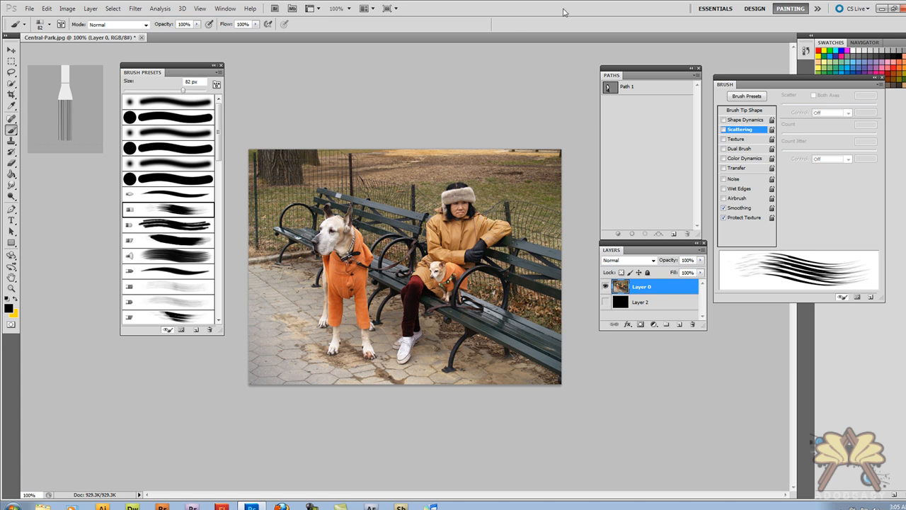
Step: Load Path 1 as a selection and copy the large dog onto a new layer
left_click(631, 95)
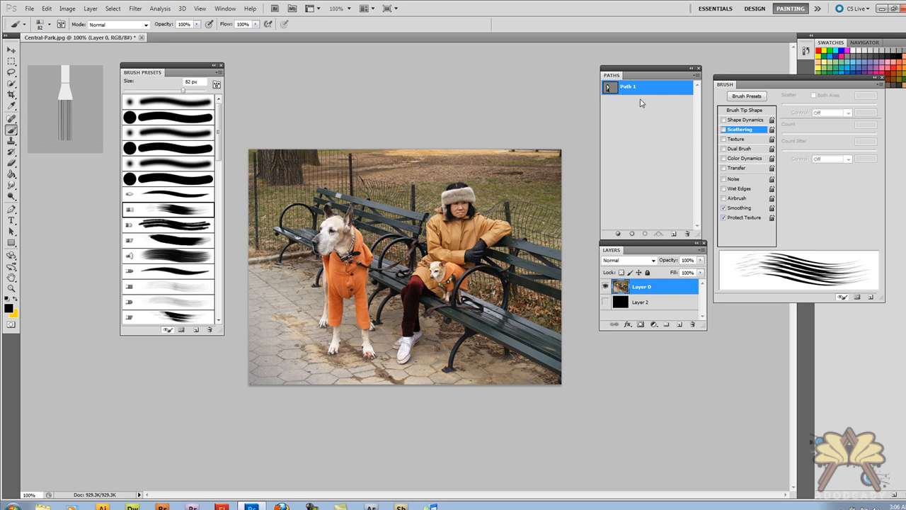
left_click_drag(632, 91, 645, 234)
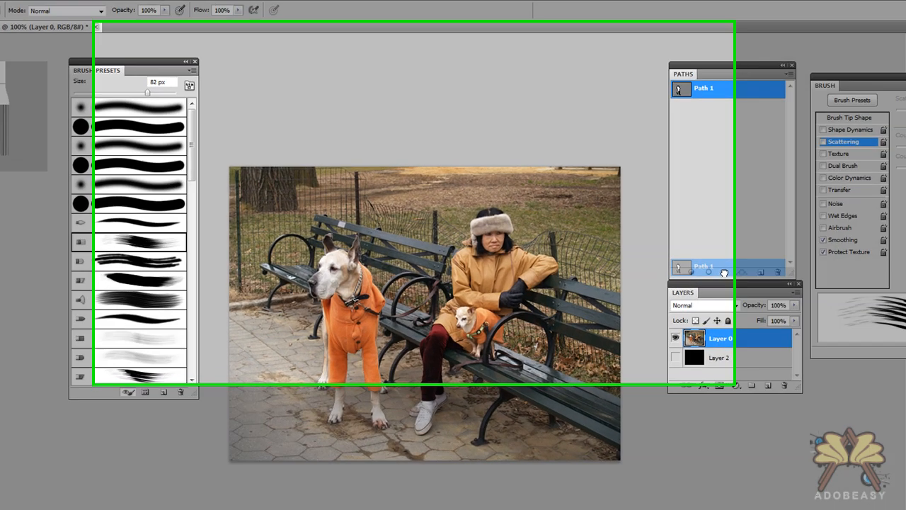
left_click_drag(724, 273, 723, 273)
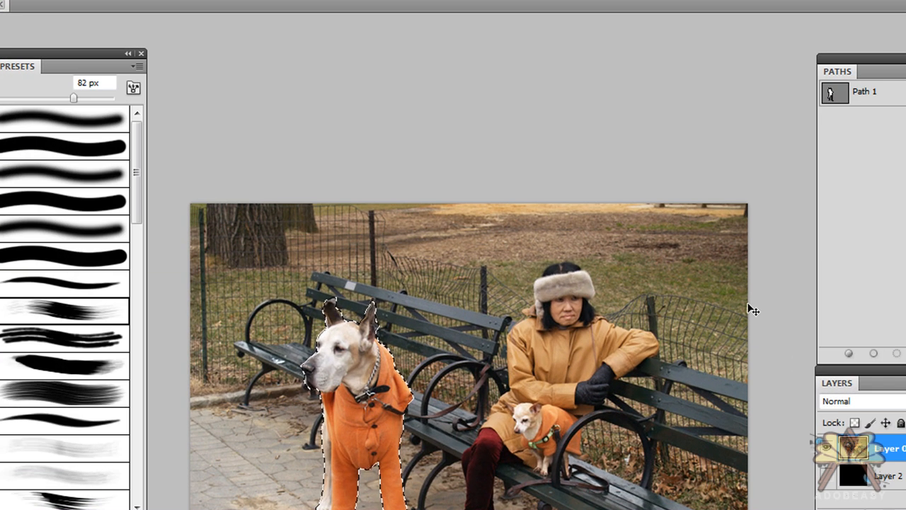
key("ctrl+j")
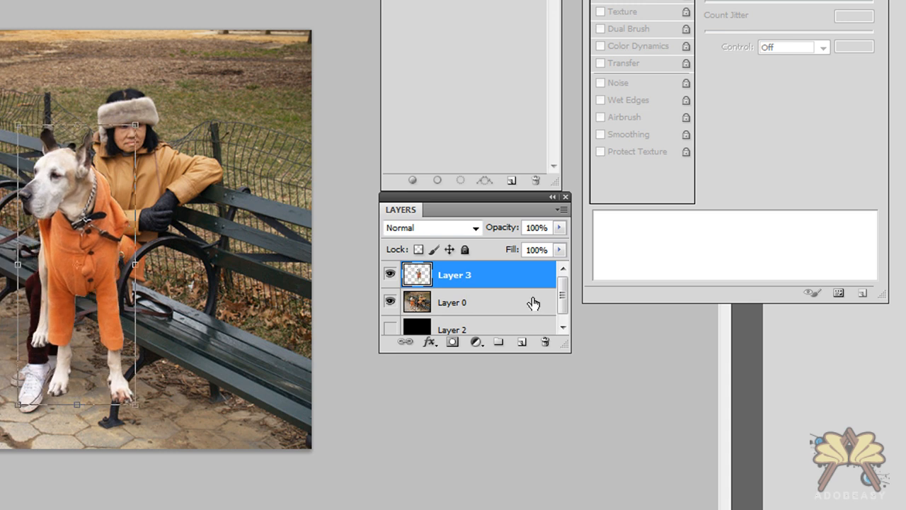
Step: Place the black Layer 2 between Layer 3 and Layer 0, hide Layer 0 and show Layer 2
left_click(491, 313)
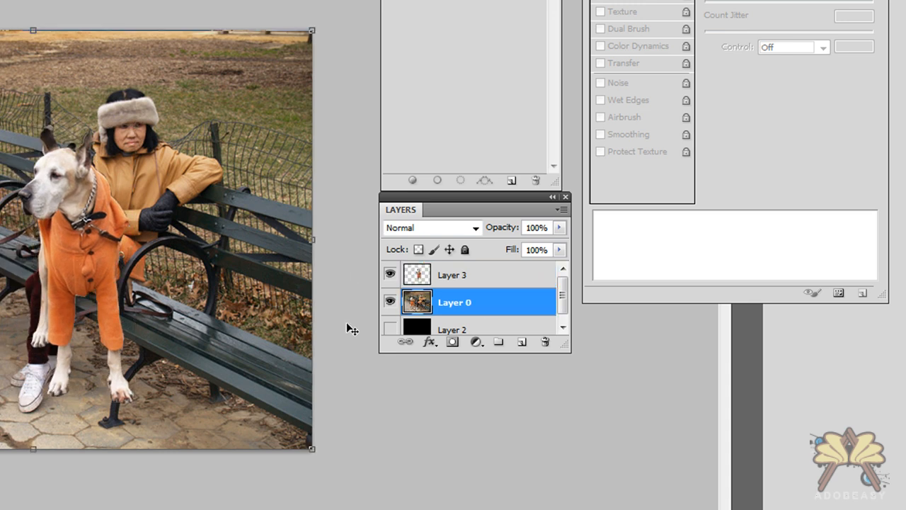
left_click(470, 326)
left_click_drag(471, 319, 475, 290)
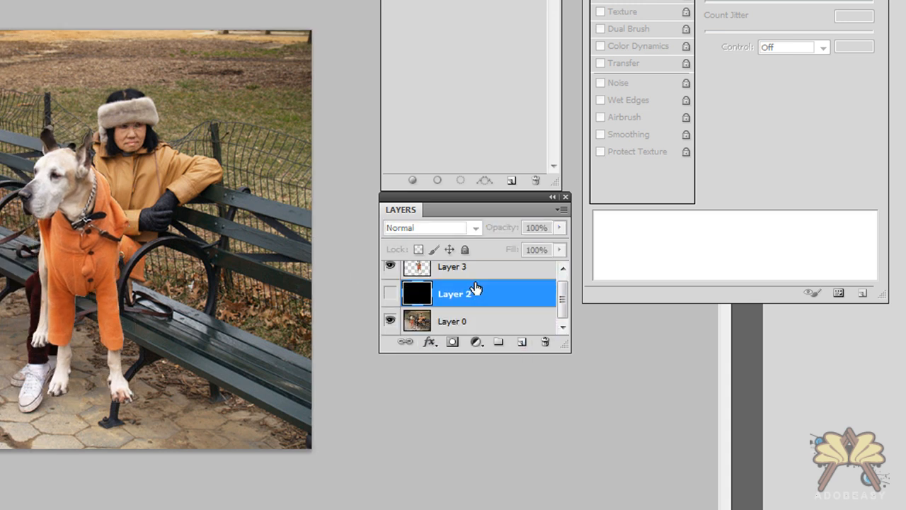
left_click(390, 321)
left_click(390, 292)
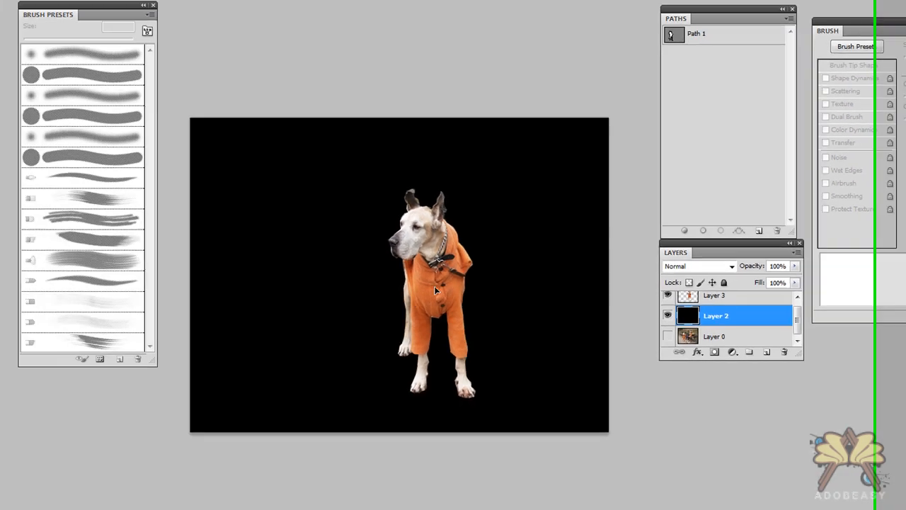
Step: Move the dog cutout on Layer 3 slightly up and left on the black background
left_click(710, 295)
left_click_drag(403, 244, 379, 224)
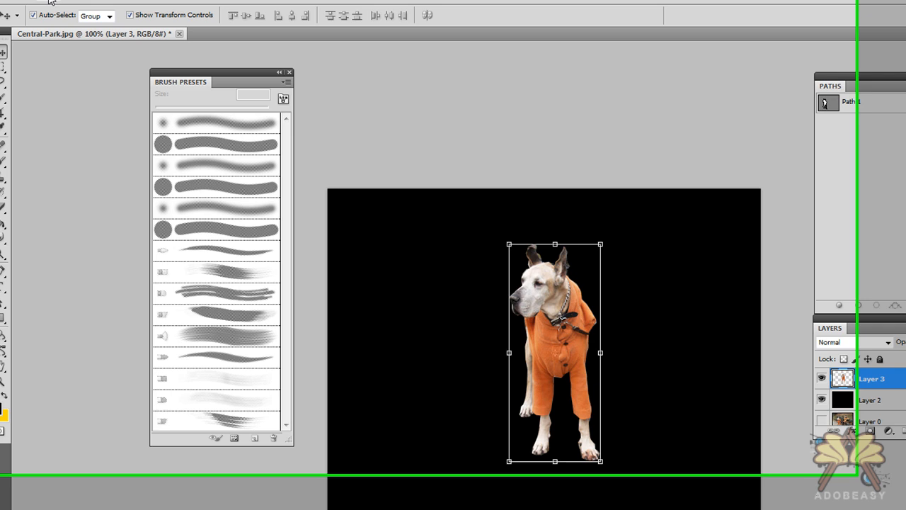
left_click(67, 12)
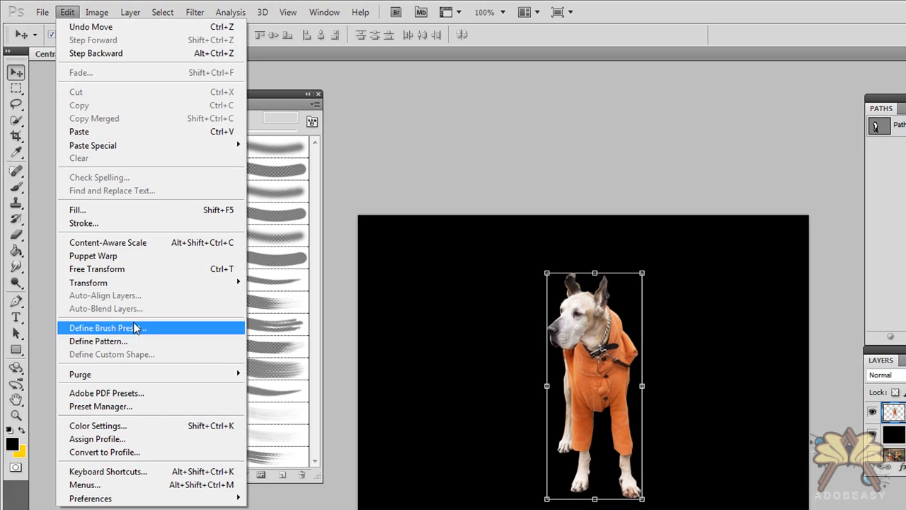
left_click(125, 257)
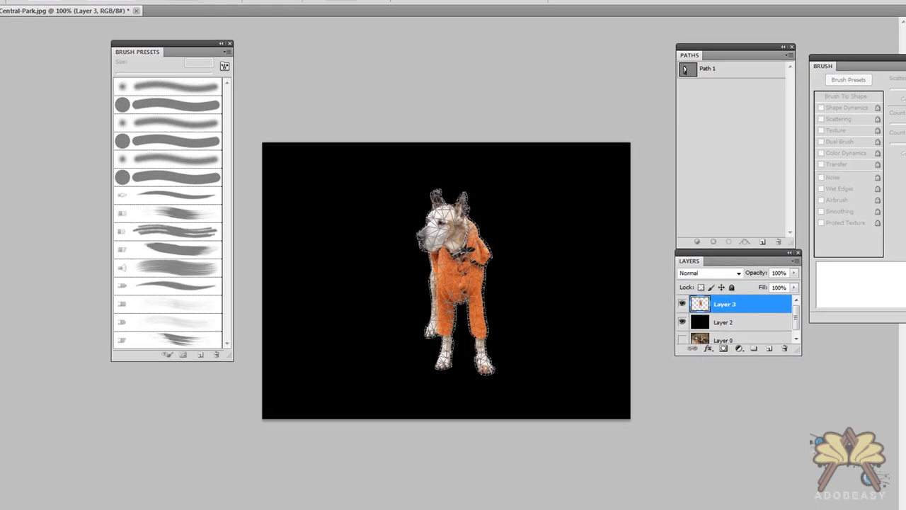
left_click(5, 55)
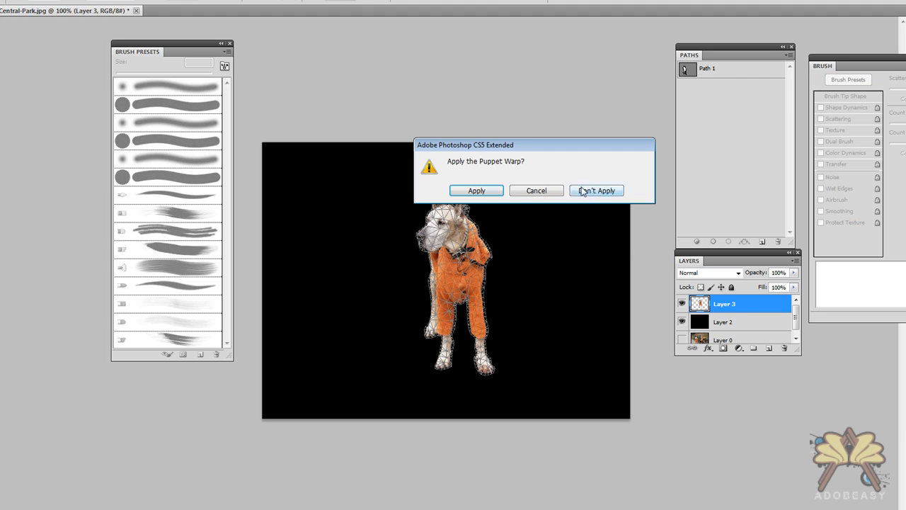
left_click(540, 190)
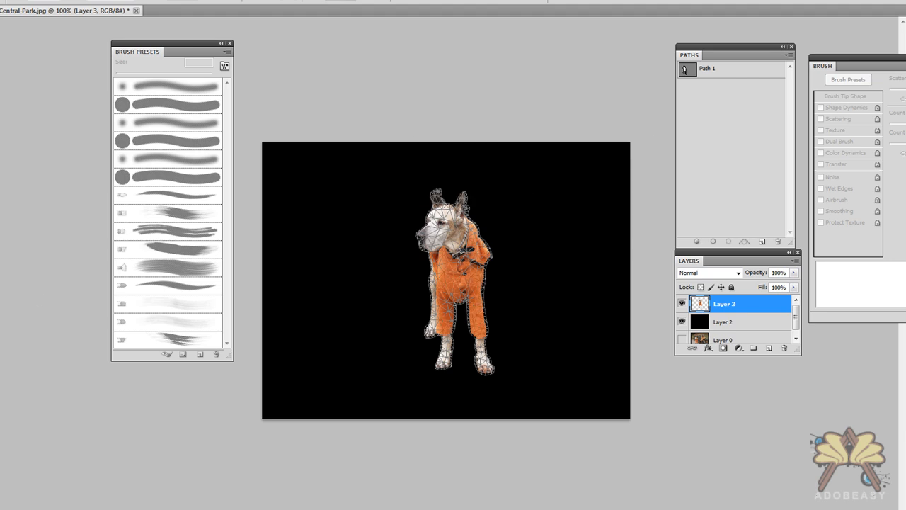
key("z")
left_click(586, 188)
Step: Start Puppet Warp on Layer 3 and pin the dog's outline from the forehead and nose down to the left-hand front paw
left_click(469, 267)
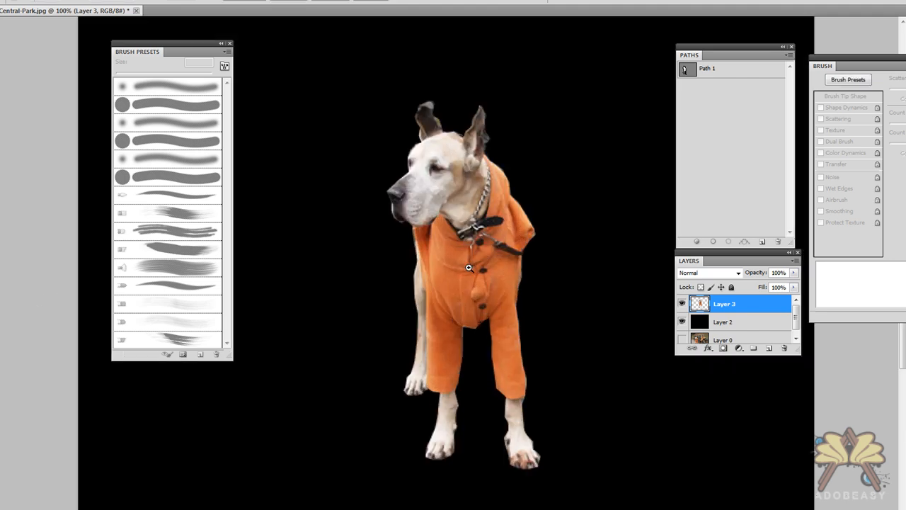
left_click(25, 1)
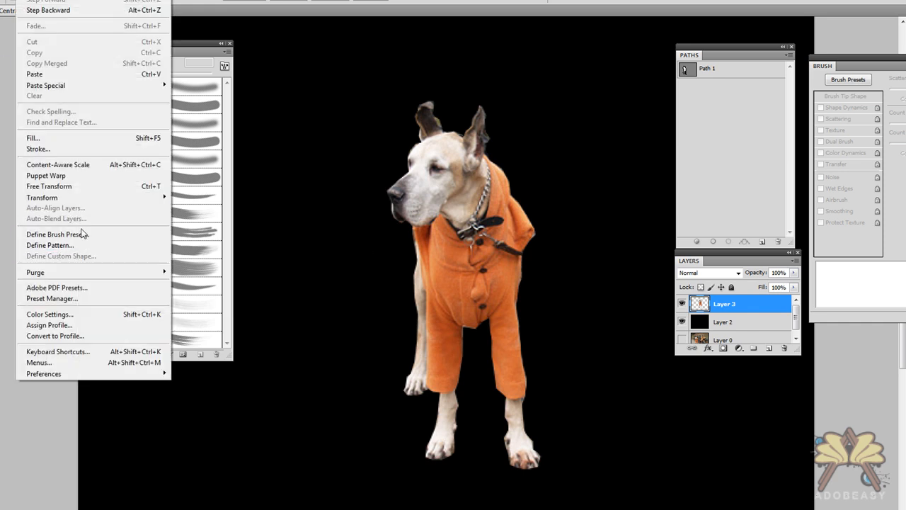
left_click(88, 176)
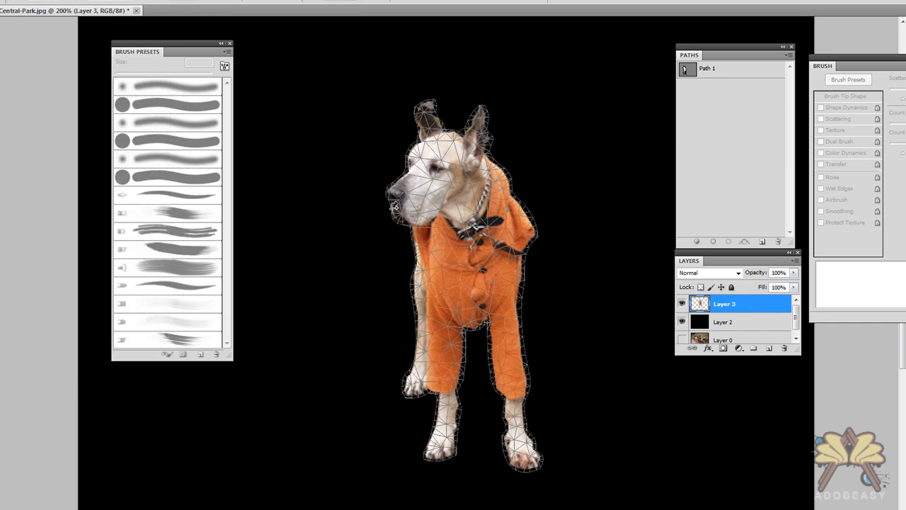
left_click(405, 155)
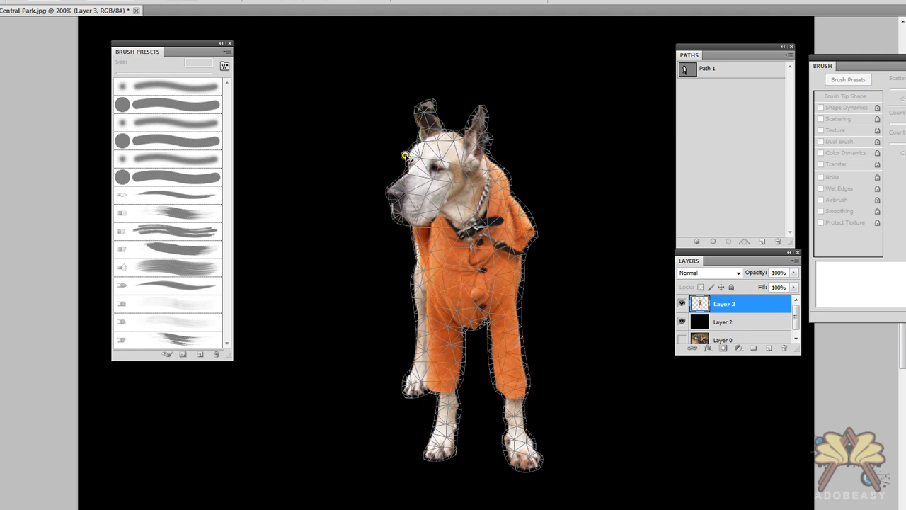
left_click(387, 192)
left_click(410, 231)
left_click(413, 286)
left_click(412, 363)
left_click(408, 396)
left_click(437, 396)
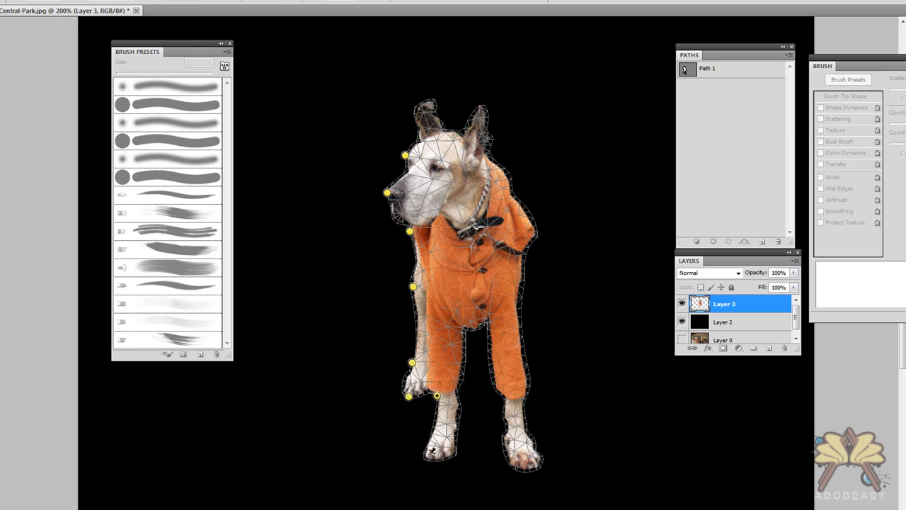
left_click(428, 456)
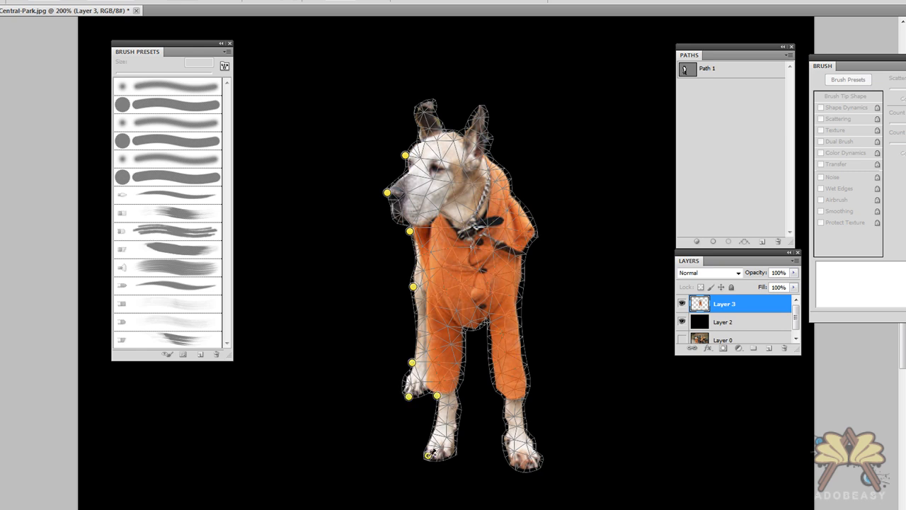
Step: Add warp pins up the inner front leg, at the belly, and down to both sides of the other front paw
left_click(456, 411)
left_click(461, 361)
left_click(475, 326)
left_click(492, 362)
left_click(503, 407)
left_click(507, 456)
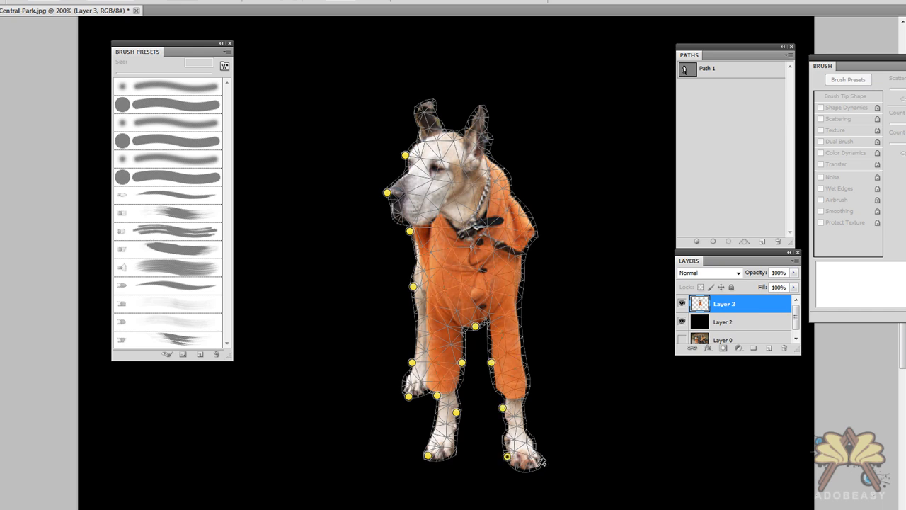
left_click(540, 461)
Step: Add warp pins up the outer side of the right-hand leg and coat, ending at the tips of both ears
left_click(528, 390)
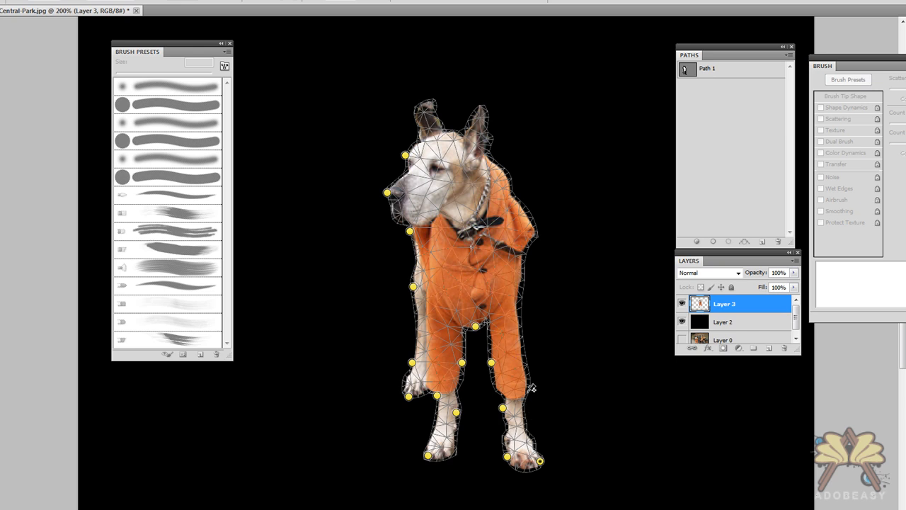
left_click(520, 314)
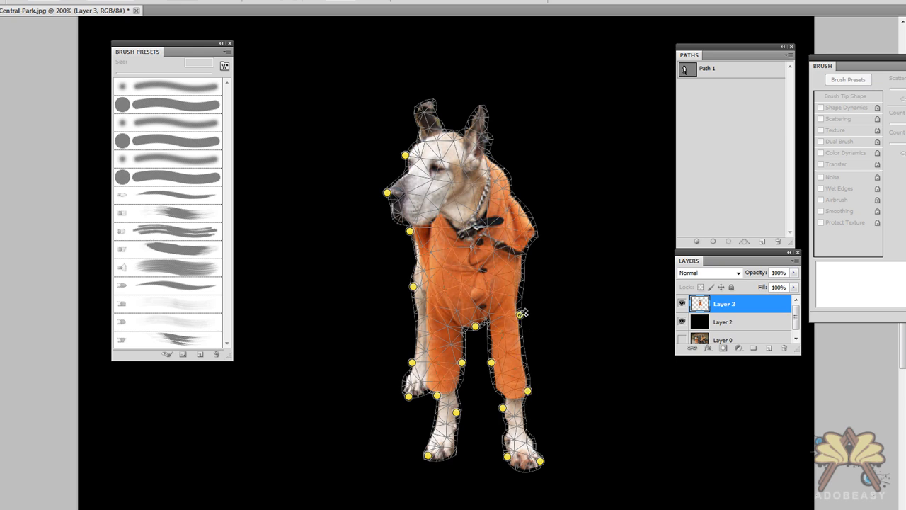
left_click(522, 259)
left_click(532, 224)
left_click(506, 176)
left_click(487, 142)
left_click(480, 106)
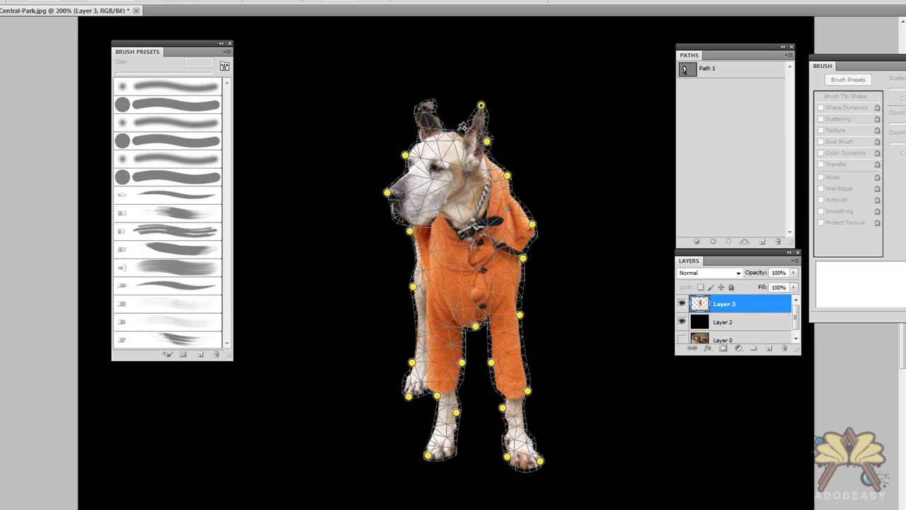
left_click(426, 102)
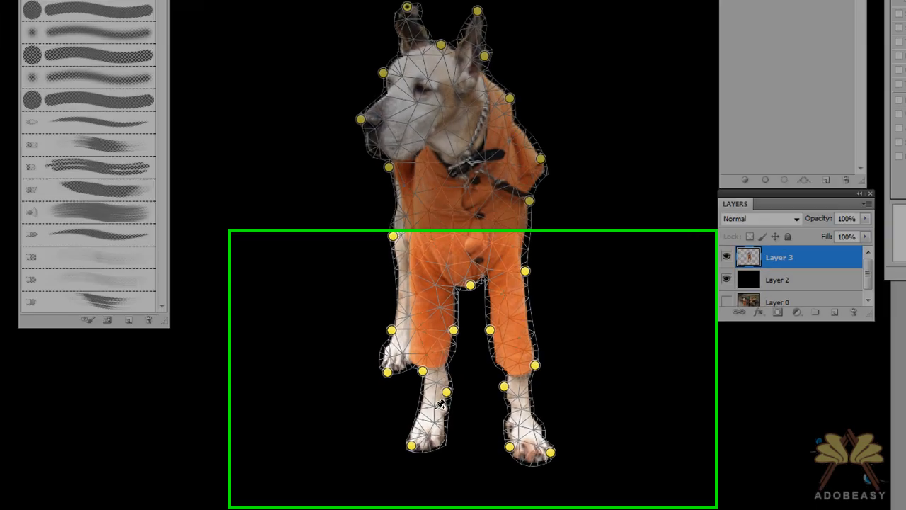
Step: Try swinging the left-hand front paw outward with its warp pin, and discard the Puppet Warp
mouse_move(338, 400)
left_mouse_down()
mouse_move(261, 391)
mouse_move(328, 400)
mouse_move(351, 391)
left_mouse_up()
left_click_drag(247, 397, 327, 404)
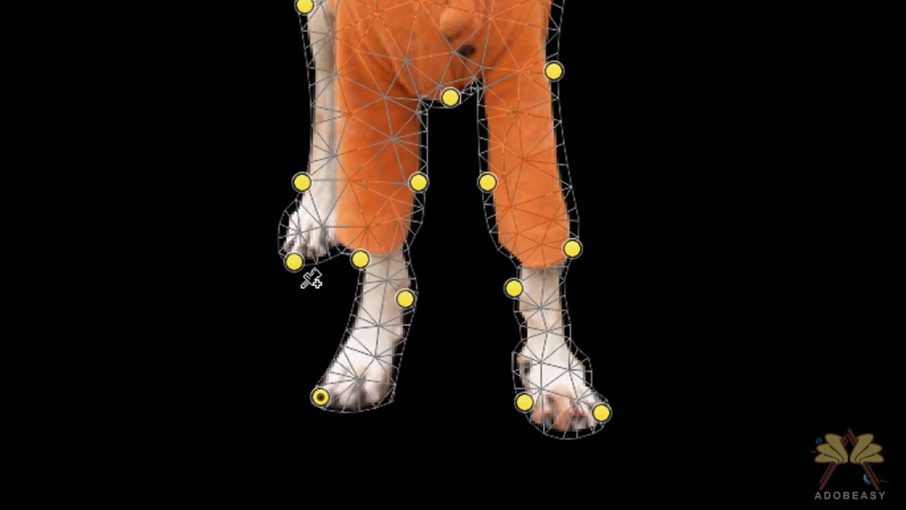
left_click(1, 107)
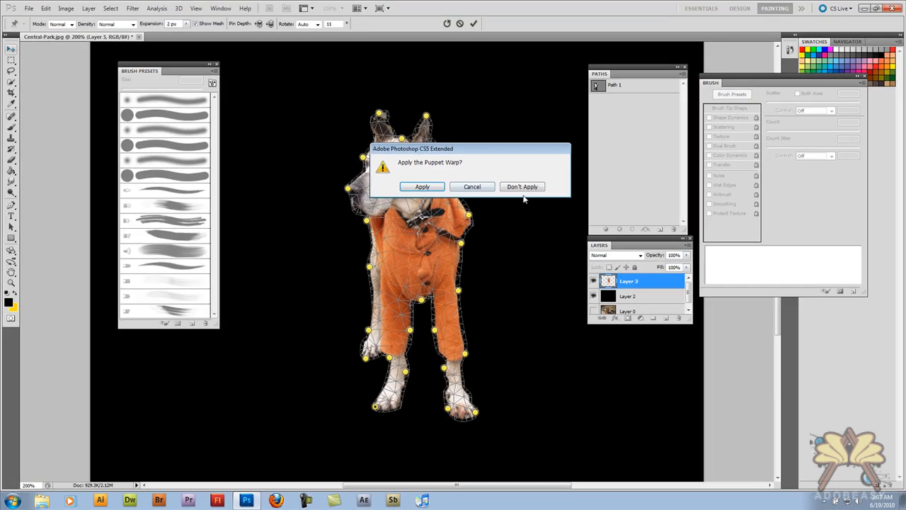
left_click(560, 113)
Step: Open the Mini Bridge file browser
left_click(13, 281)
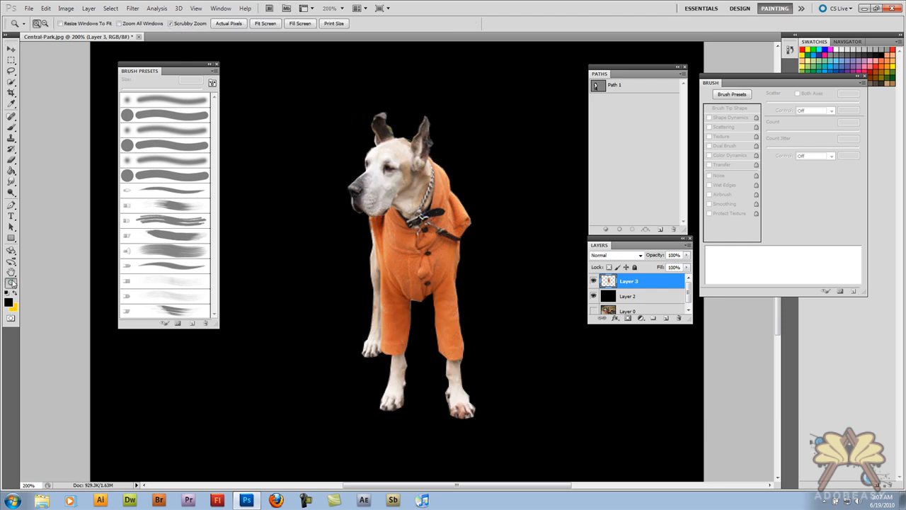
left_click(401, 271, "alt")
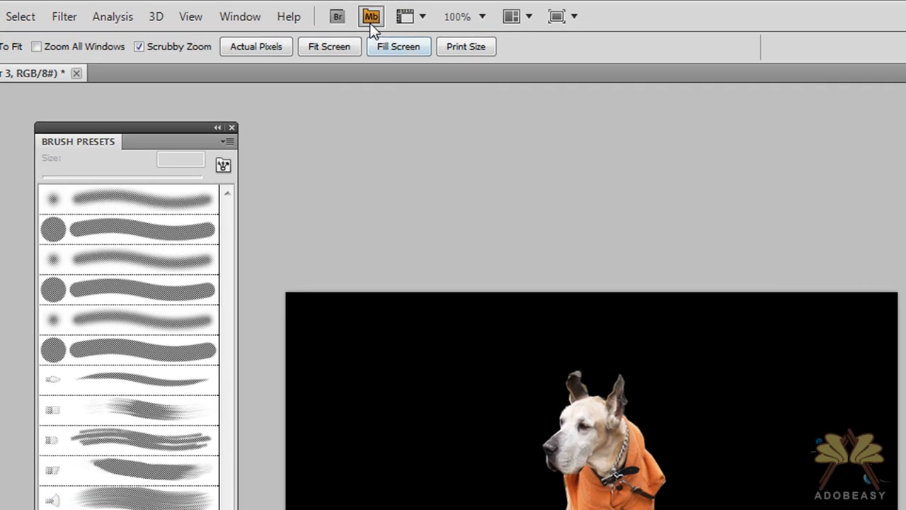
left_click(361, 24)
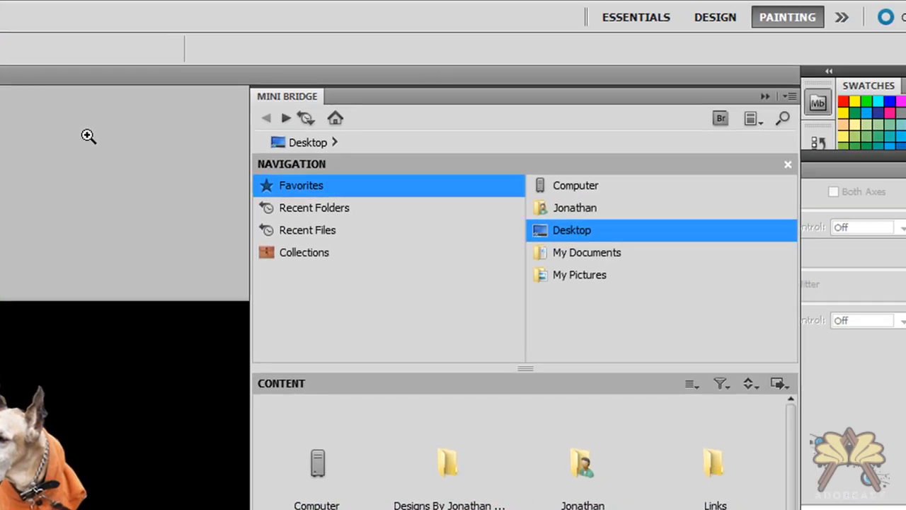